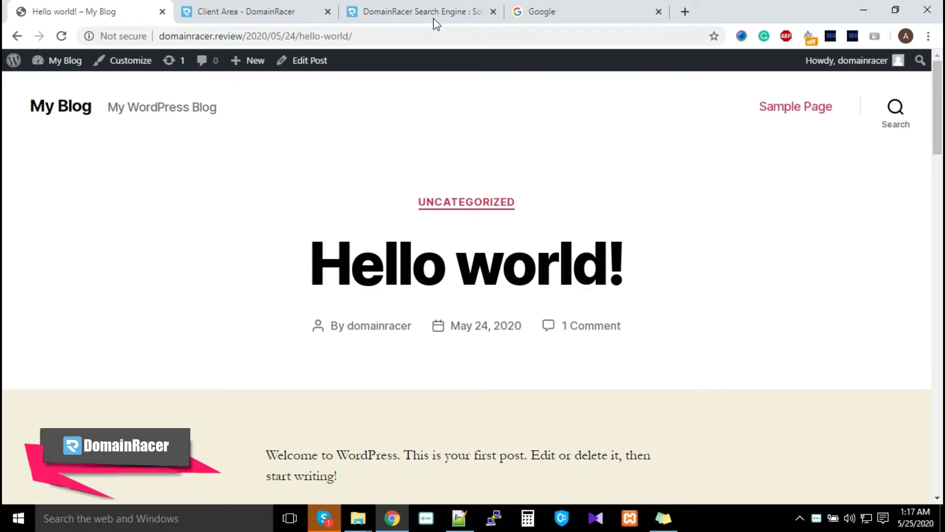
Search DomainRacer for 'ssl' and scroll through the SSL tutorial results.
{"action": "left_click", "coordinate": [433, 15]}
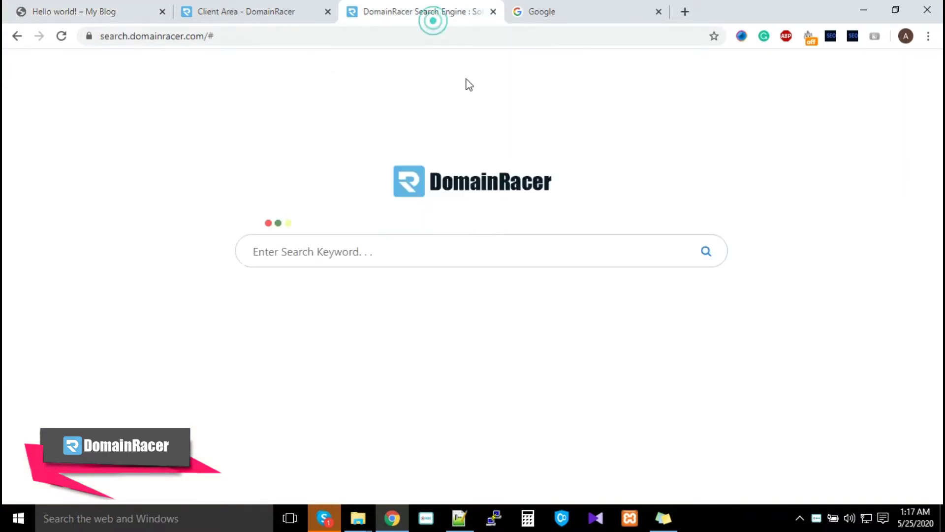
{"action": "left_click", "coordinate": [362, 255]}
{"action": "type", "text": "ssl"}
{"action": "key", "text": "Return"}
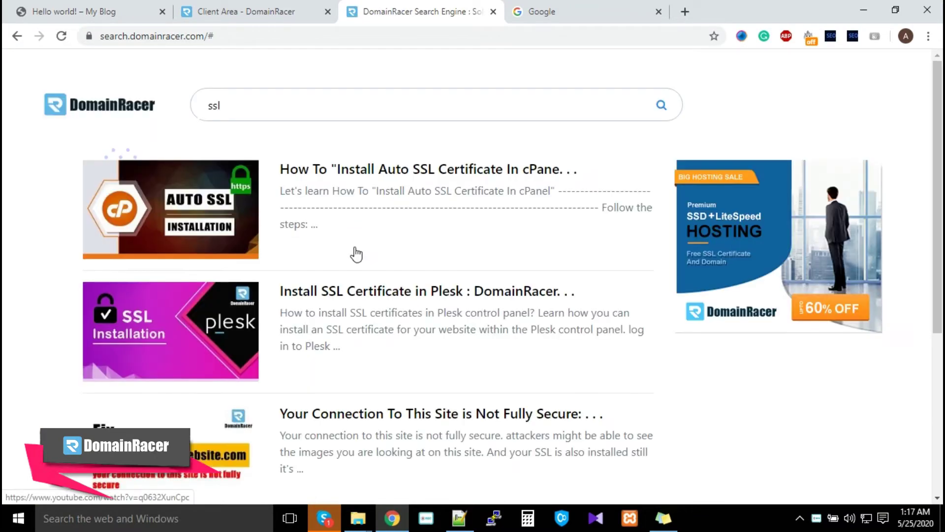
{"action": "scroll", "coordinate": [354, 246], "scroll_direction": "down", "scroll_amount": 5}
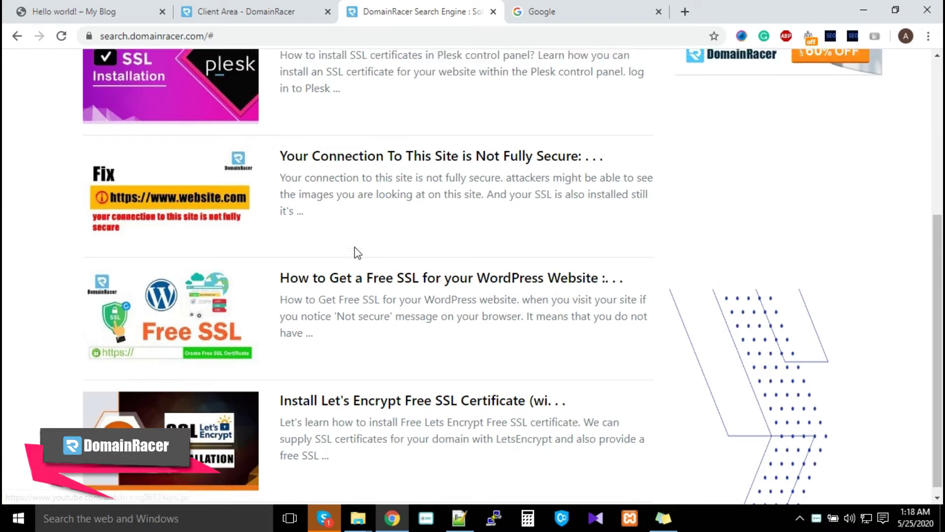
Open the Seed hosting plan for domainracer.review from My Services in the DomainRacer client area.
{"action": "left_click", "coordinate": [243, 10]}
{"action": "mouse_move", "coordinate": [55, 214]}
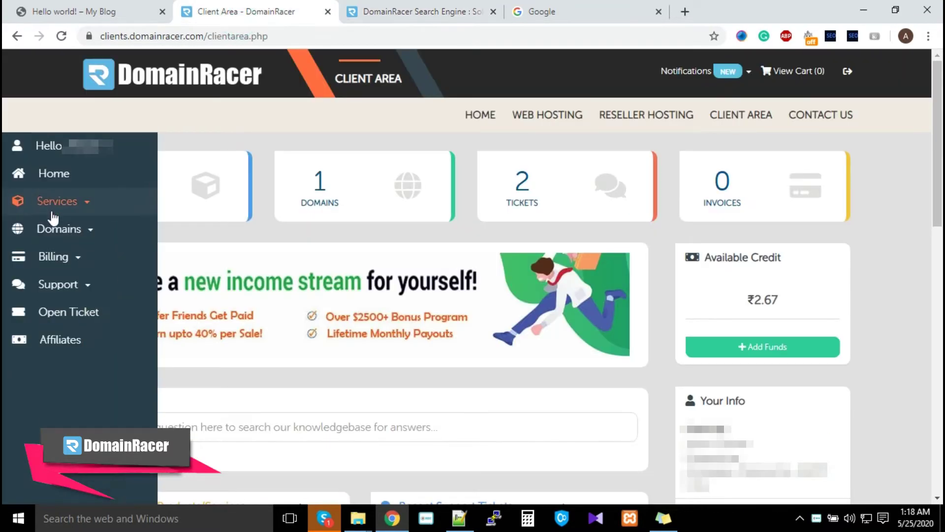
{"action": "left_click", "coordinate": [81, 212]}
{"action": "left_click", "coordinate": [74, 229]}
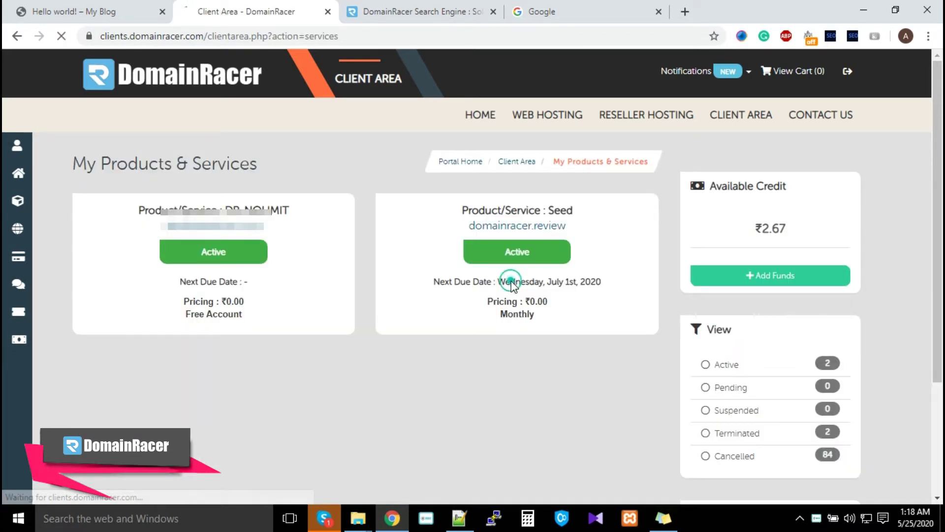
{"action": "left_click", "coordinate": [509, 286]}
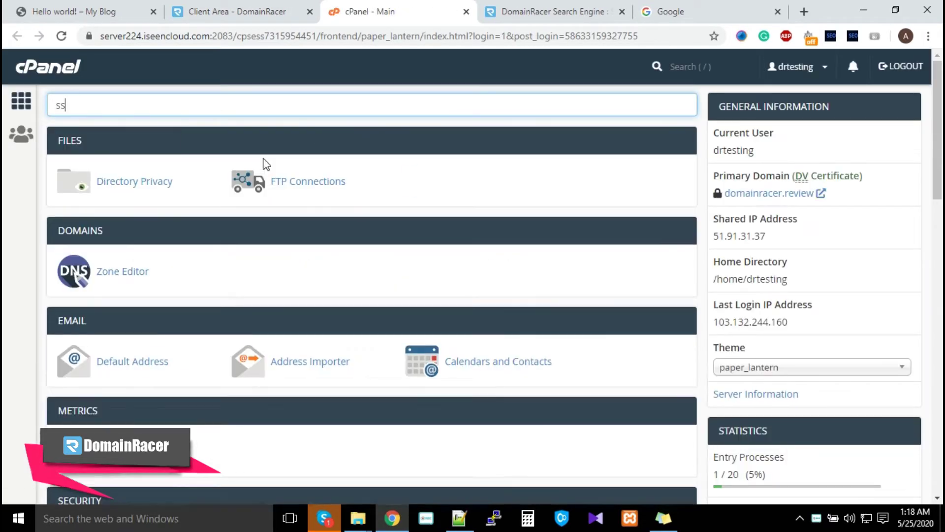
Filter cPanel tools by 'ssl', then return to the DomainRacer 'ssl certificate' results.
{"action": "type", "text": "sl"}
{"action": "left_click", "coordinate": [556, 13]}
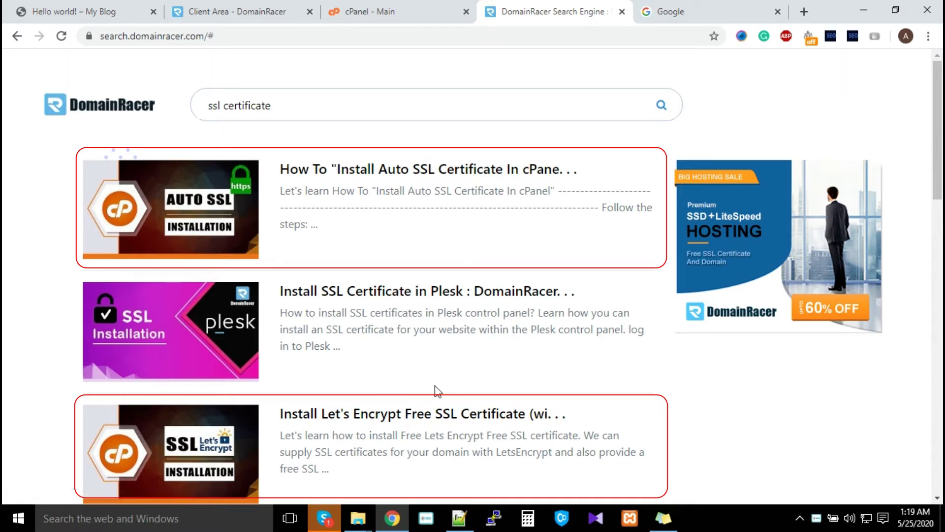
Google 'ssl checker' and open the SSL Shopper SSL Checker result.
{"action": "left_click", "coordinate": [686, 13]}
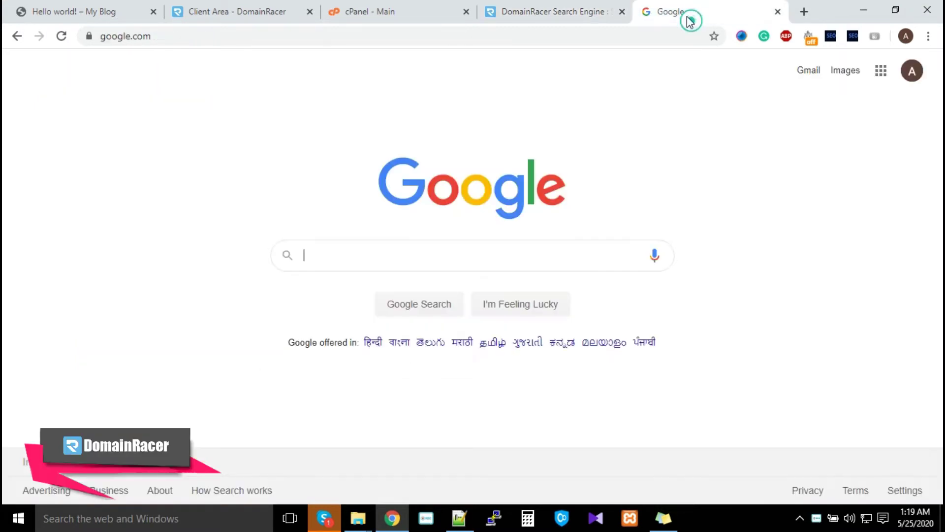
{"action": "type", "text": "ssl ch"}
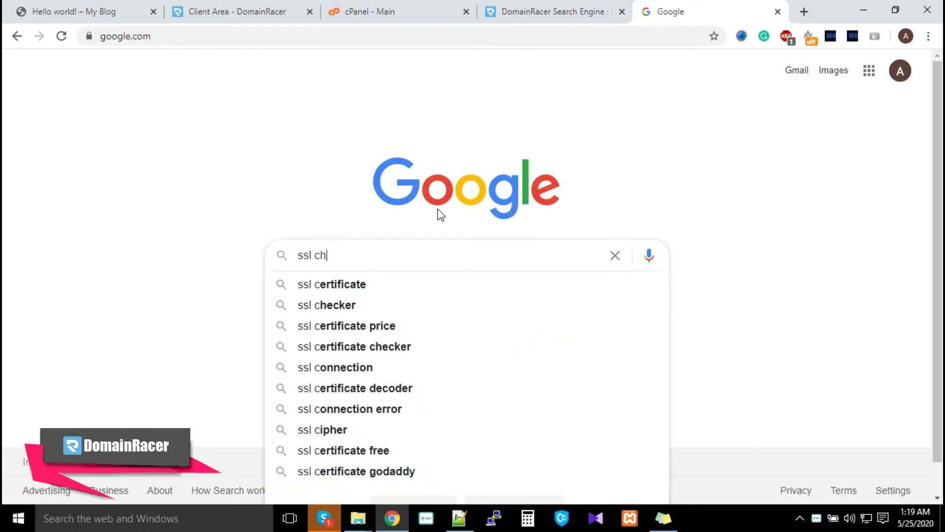
{"action": "type", "text": "ecker"}
{"action": "key", "text": "Return"}
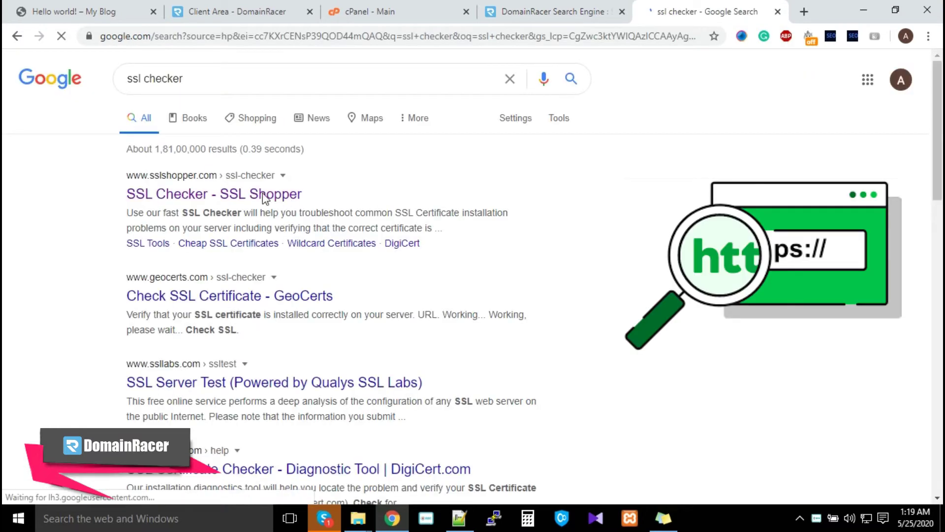
{"action": "left_click", "coordinate": [253, 197]}
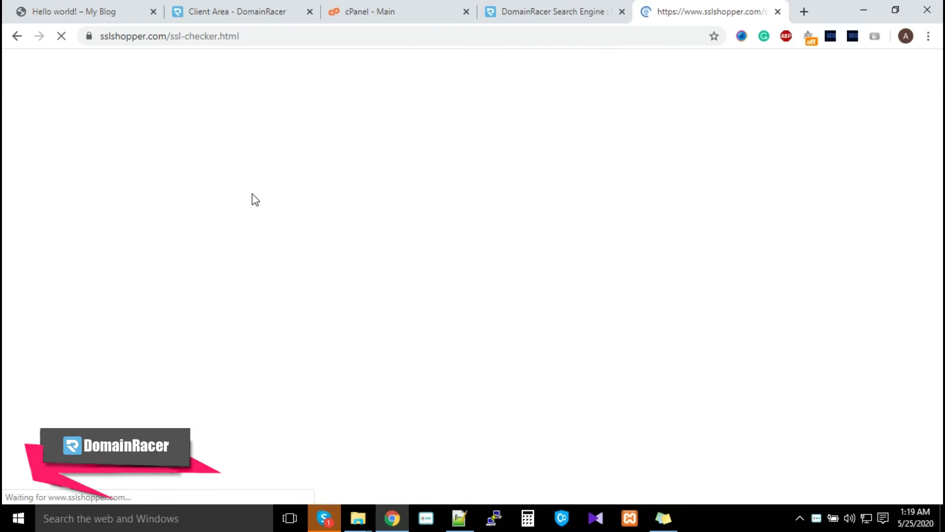
Run SSL Shopper's SSL Checker on domainracer.review.
{"action": "left_click", "coordinate": [289, 369]}
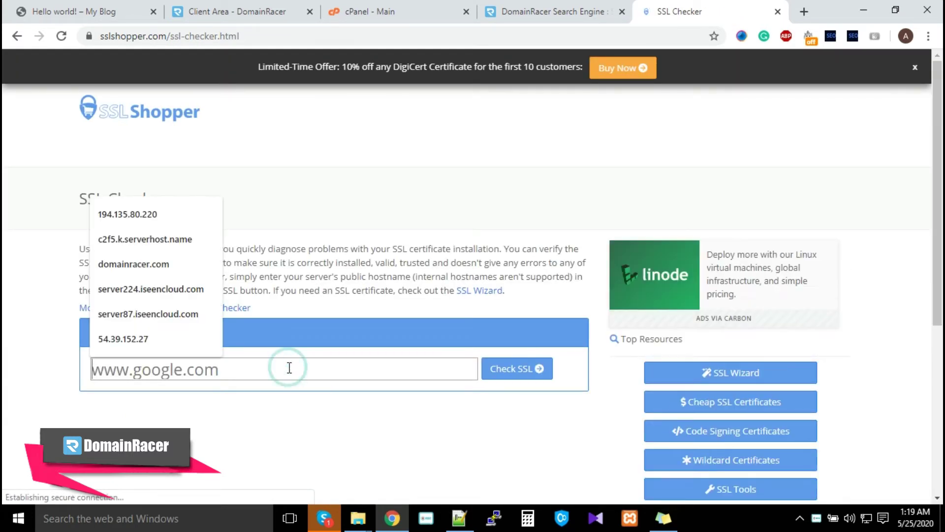
{"action": "type", "text": "dom"}
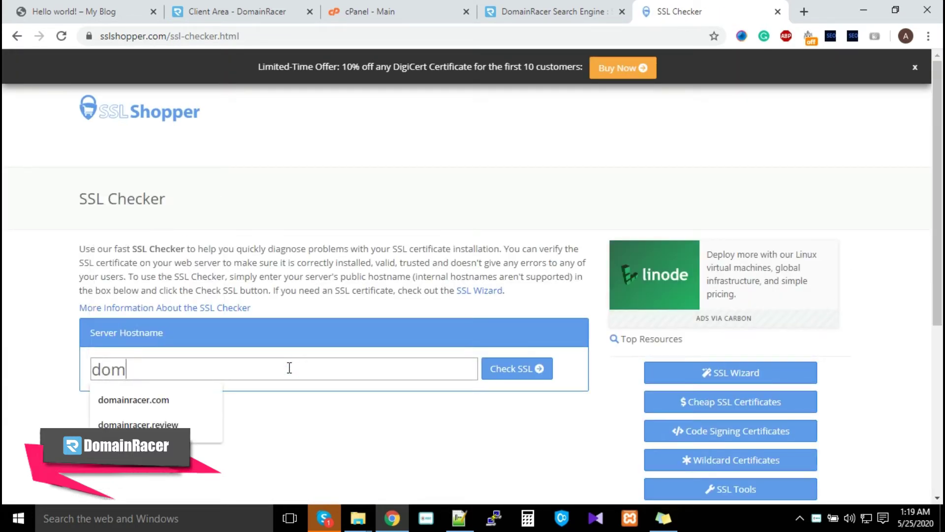
{"action": "type", "text": "ainracer.rev"}
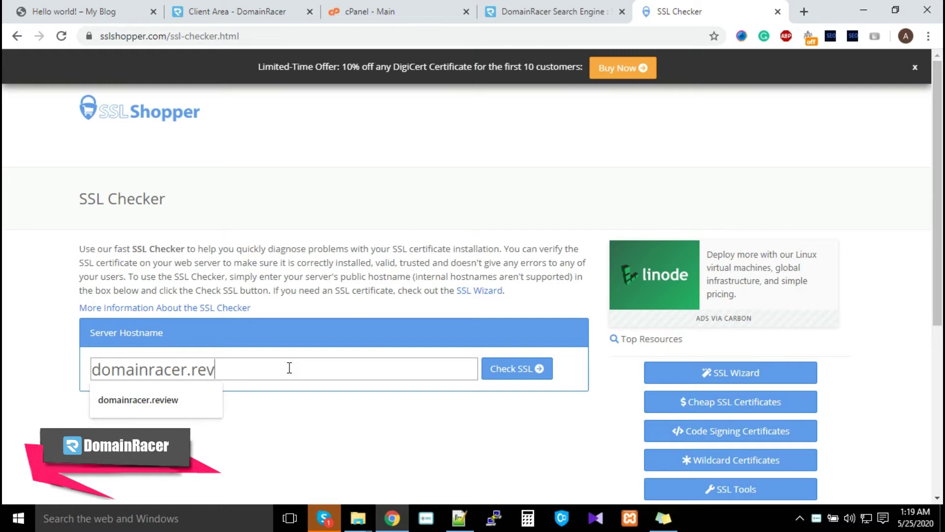
{"action": "type", "text": "w"}
{"action": "left_click", "coordinate": [5, 6]}
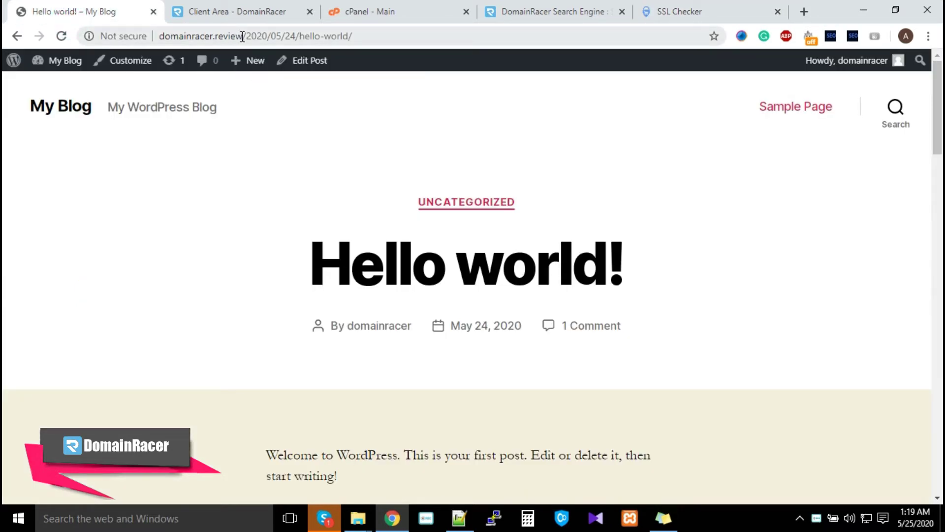
{"action": "left_click", "coordinate": [699, 11]}
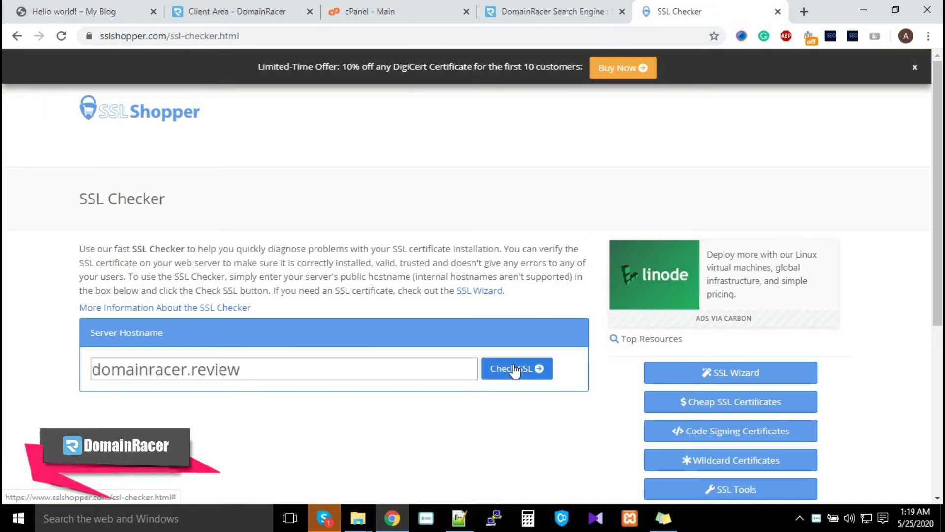
{"action": "left_click", "coordinate": [515, 369]}
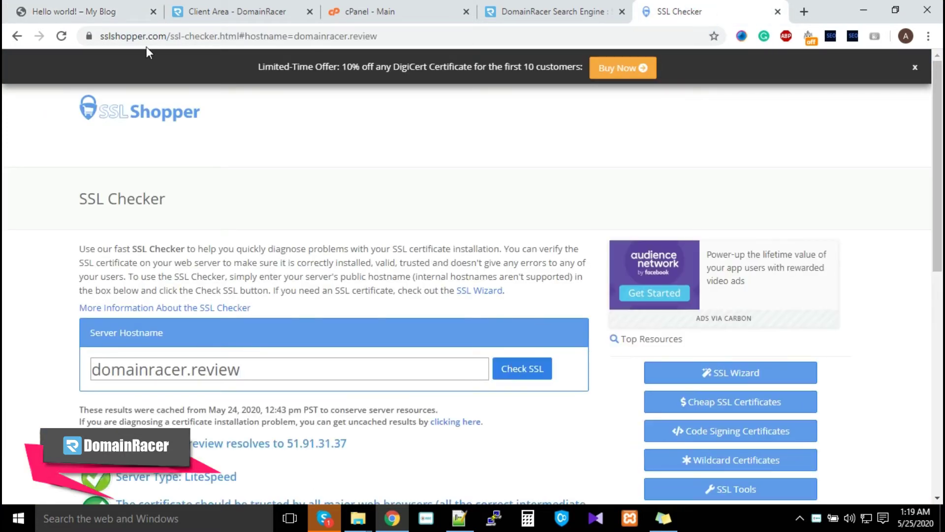
Reload the Hello world! post, view its 'Not secure' connection info, and copy its http URL.
{"action": "left_click", "coordinate": [100, 20]}
{"action": "left_click", "coordinate": [244, 36]}
{"action": "key", "text": "Return"}
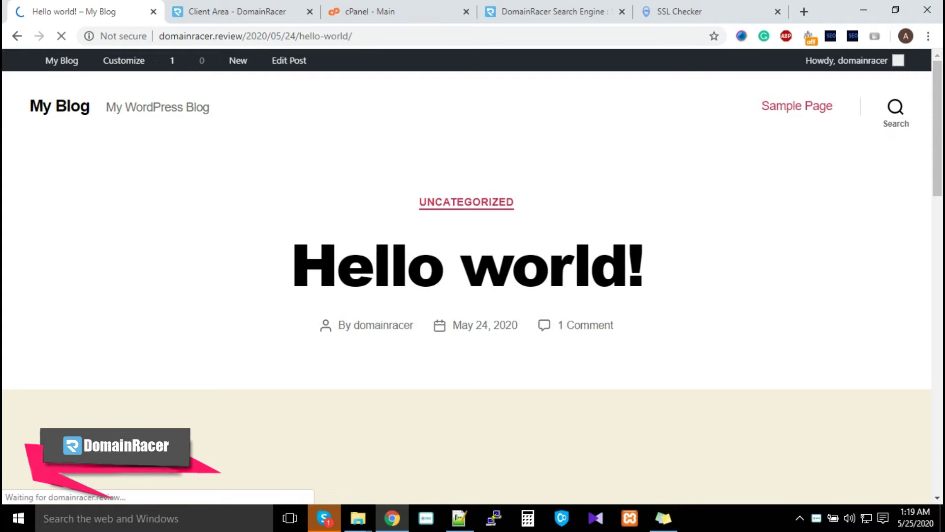
{"action": "left_click", "coordinate": [129, 36]}
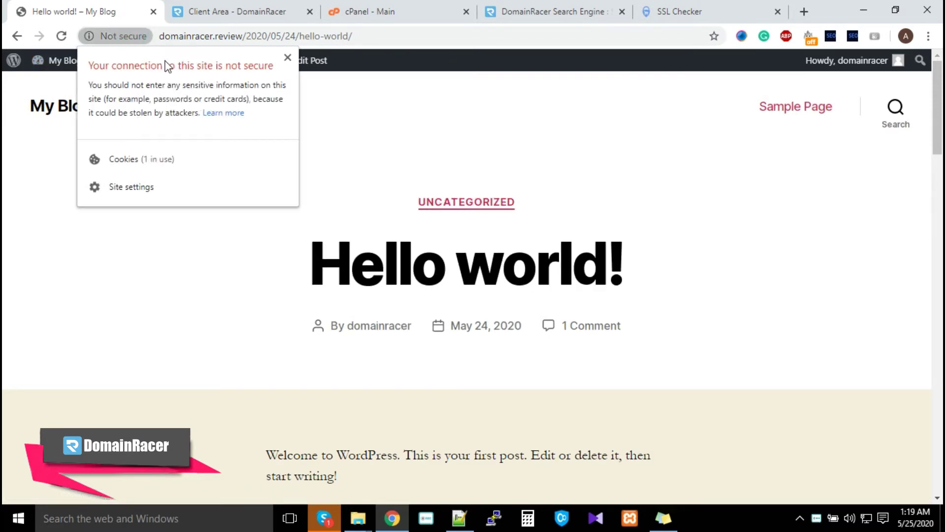
{"action": "key", "text": "Escape"}
{"action": "key", "text": "ctrl+c"}
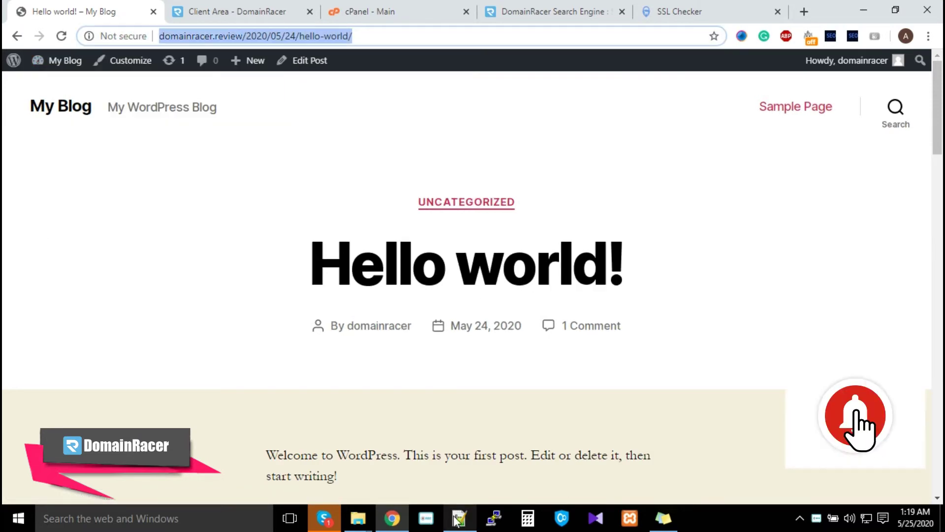
{"action": "left_click", "coordinate": [459, 517]}
Paste the post's http address into Notepad++'s 'new 3' tab, then return to Chrome.
{"action": "key", "text": "ctrl+v"}
{"action": "left_click", "coordinate": [87, 238]}
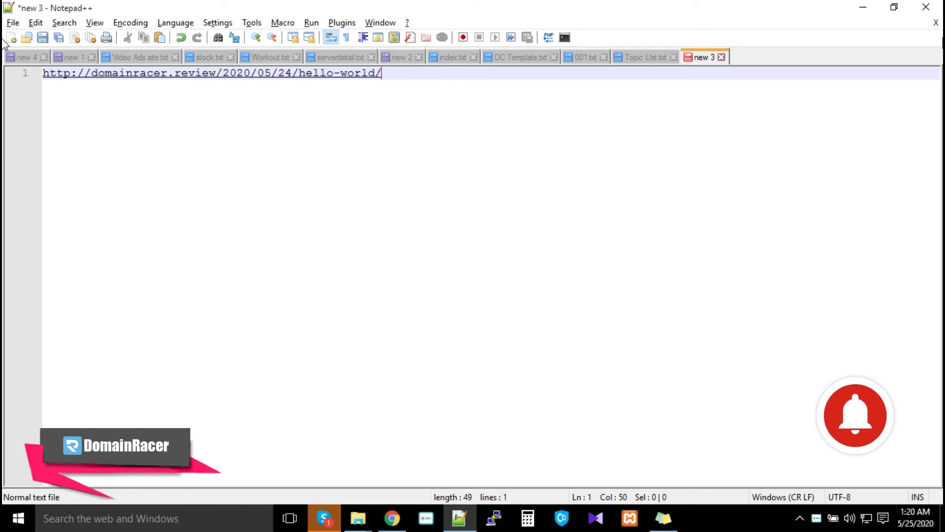
{"action": "left_click", "coordinate": [863, 8]}
{"action": "mouse_move", "coordinate": [59, 61]}
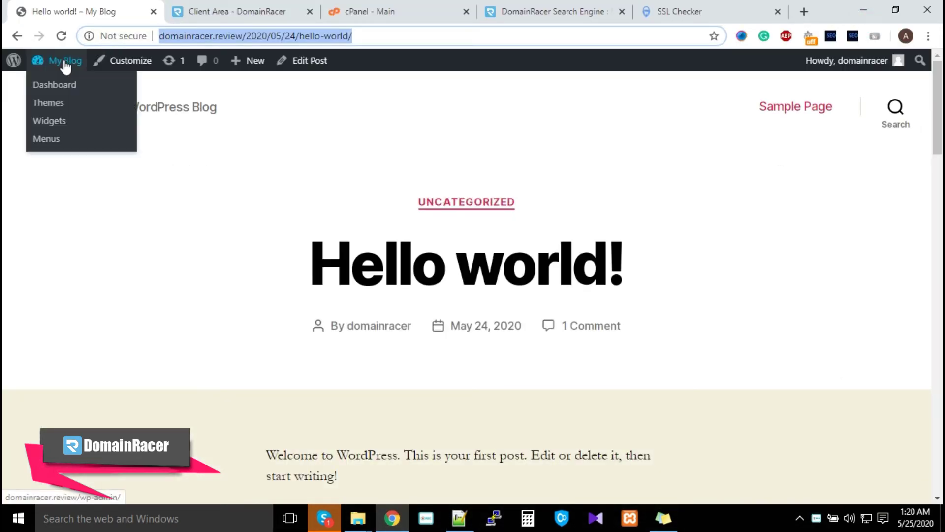
{"action": "left_click", "coordinate": [64, 93]}
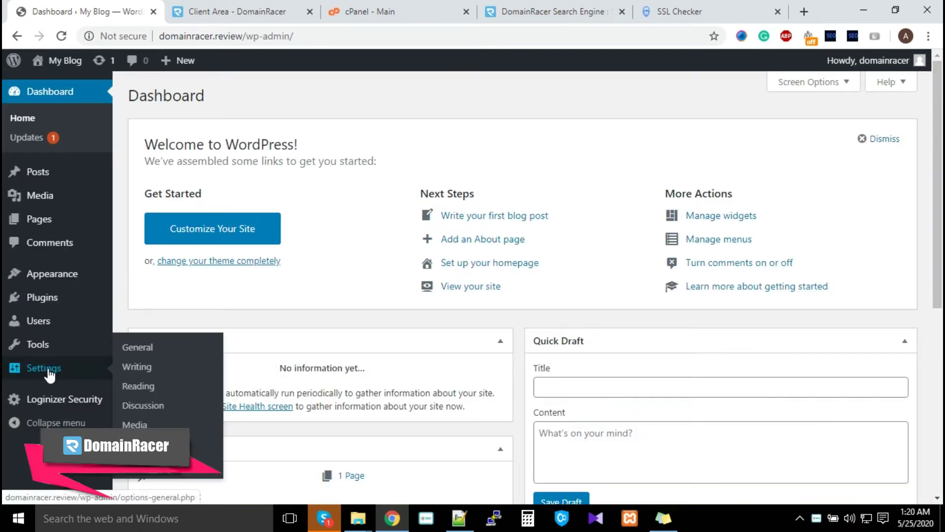
{"action": "left_click", "coordinate": [151, 350]}
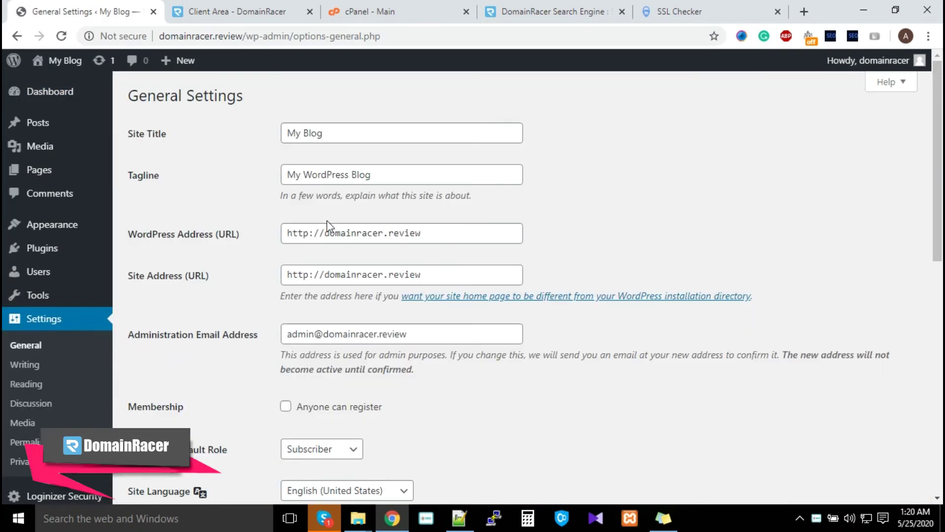
{"action": "left_click", "coordinate": [309, 235]}
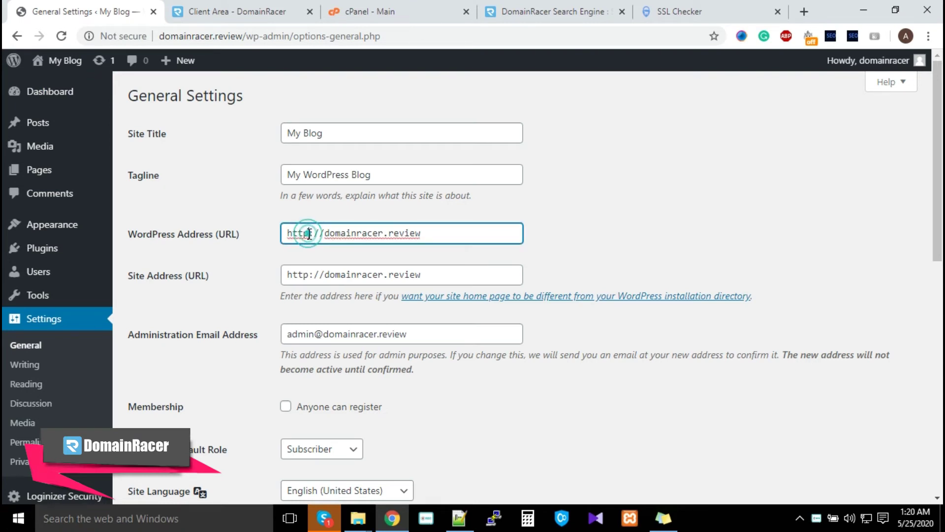
{"action": "type", "text": "s"}
{"action": "left_click", "coordinate": [309, 275]}
{"action": "type", "text": "s"}
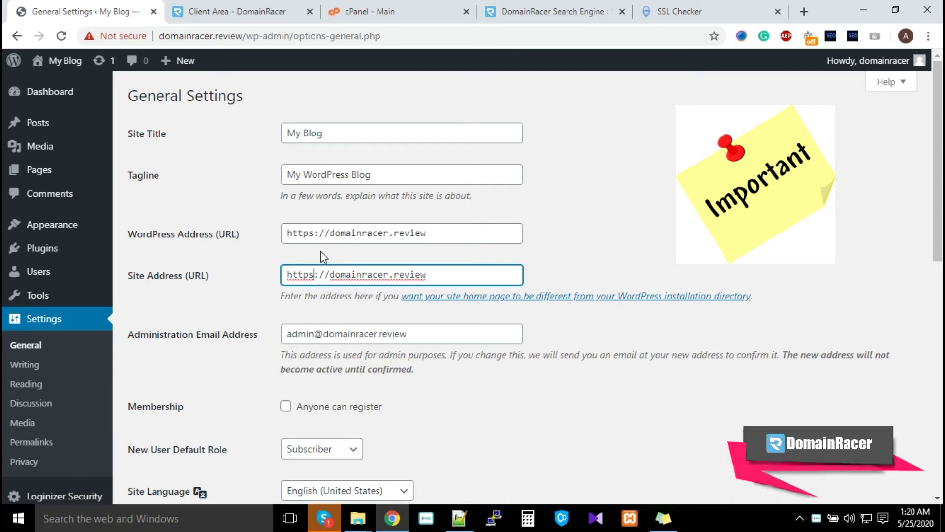
{"action": "scroll", "coordinate": [320, 250], "scroll_direction": "down", "scroll_amount": 6}
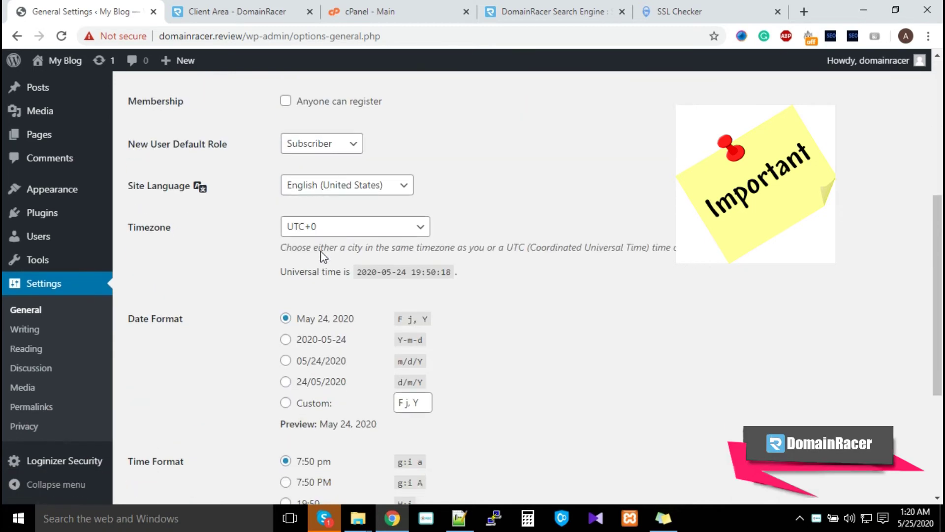
{"action": "scroll", "coordinate": [242, 402], "scroll_direction": "down", "scroll_amount": 4}
{"action": "left_click", "coordinate": [179, 440]}
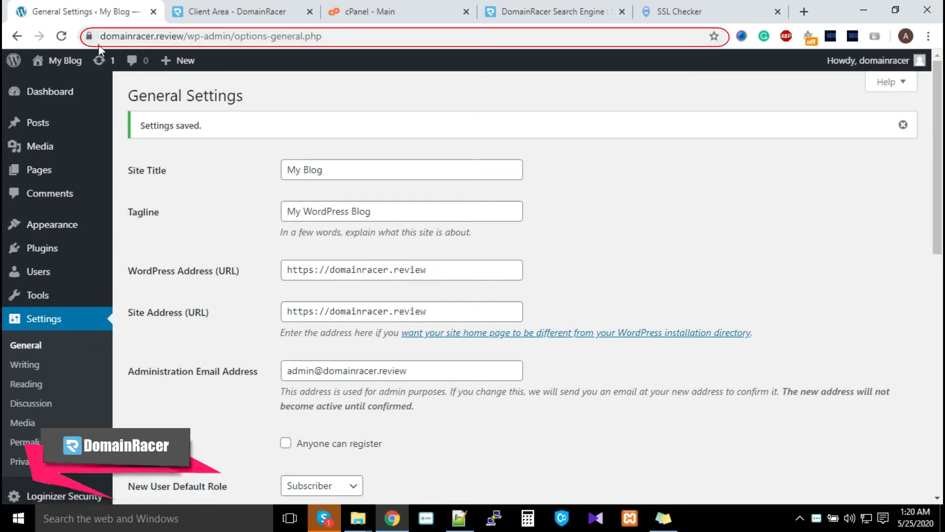
{"action": "mouse_move", "coordinate": [65, 60]}
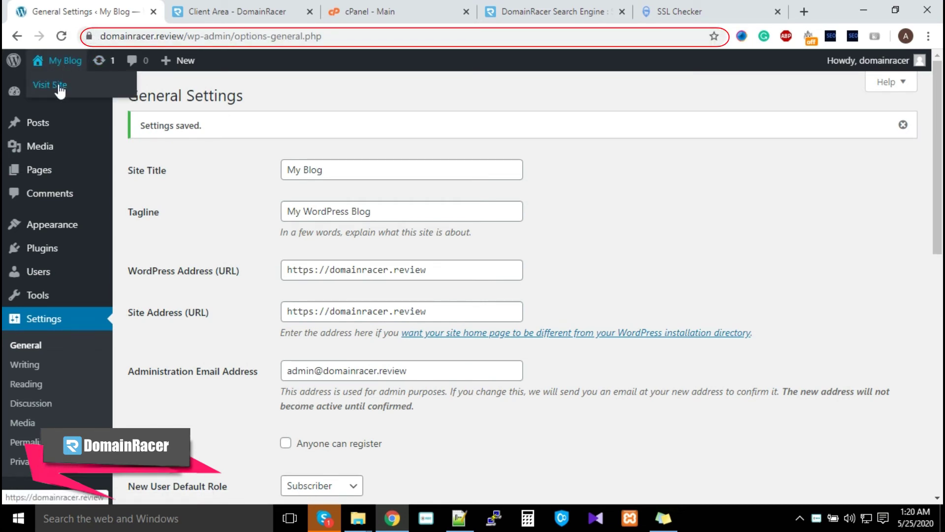
Visit the live site, read the post's 'not fully secure' warning, and return to DomainRacer results.
{"action": "left_click", "coordinate": [60, 86]}
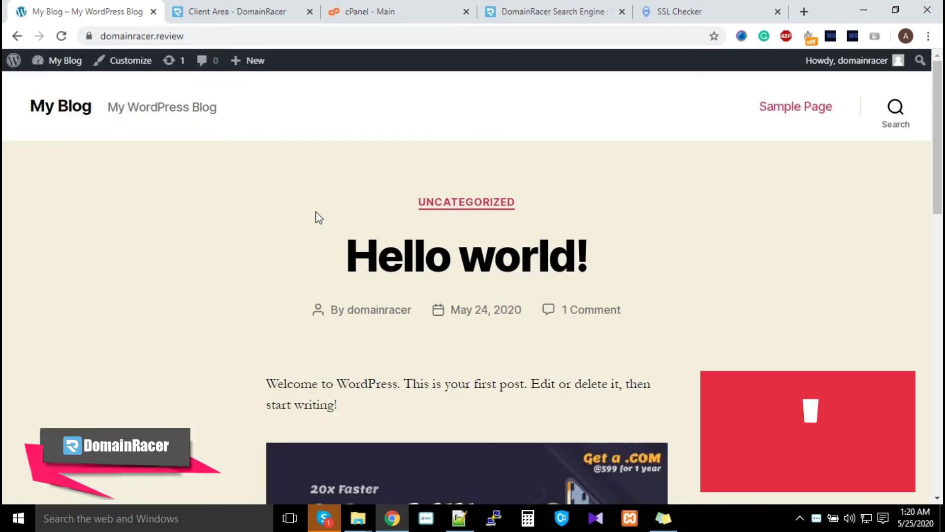
{"action": "scroll", "coordinate": [315, 212], "scroll_direction": "down", "scroll_amount": 3}
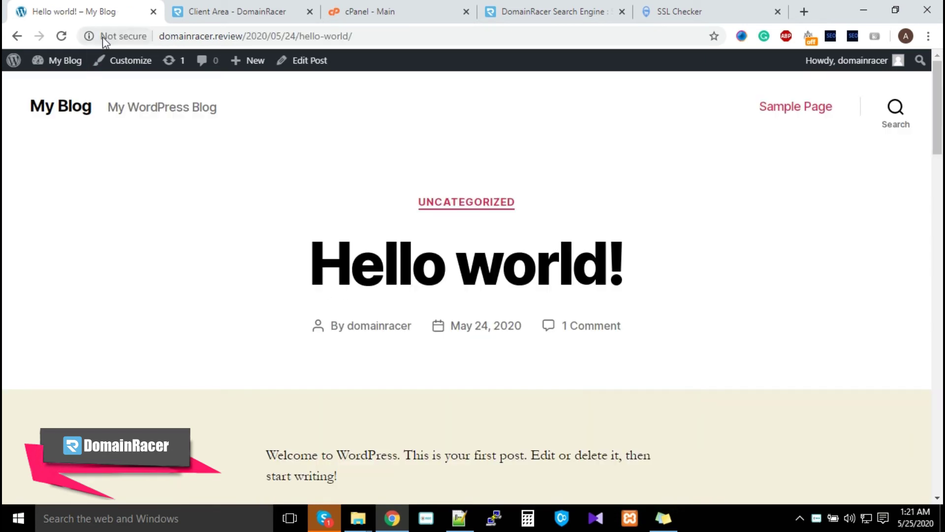
{"action": "left_click", "coordinate": [104, 36]}
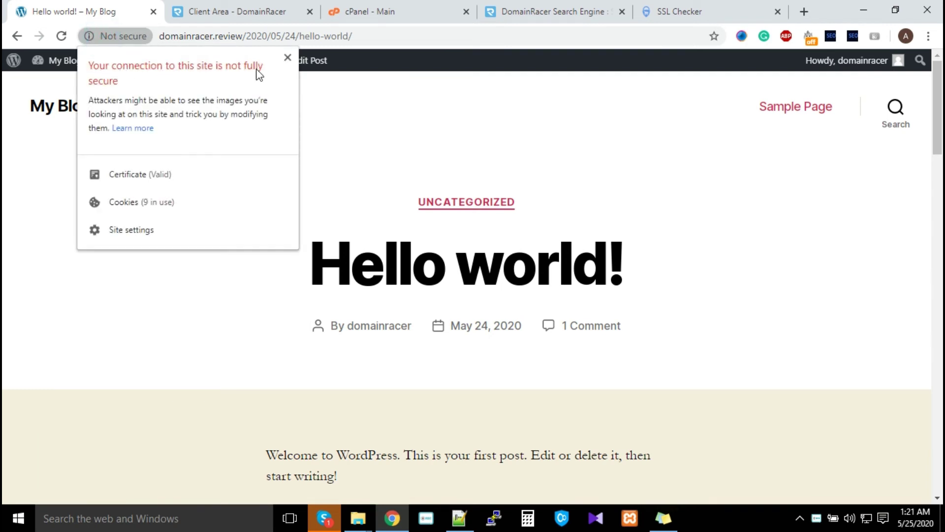
{"action": "left_click", "coordinate": [570, 15]}
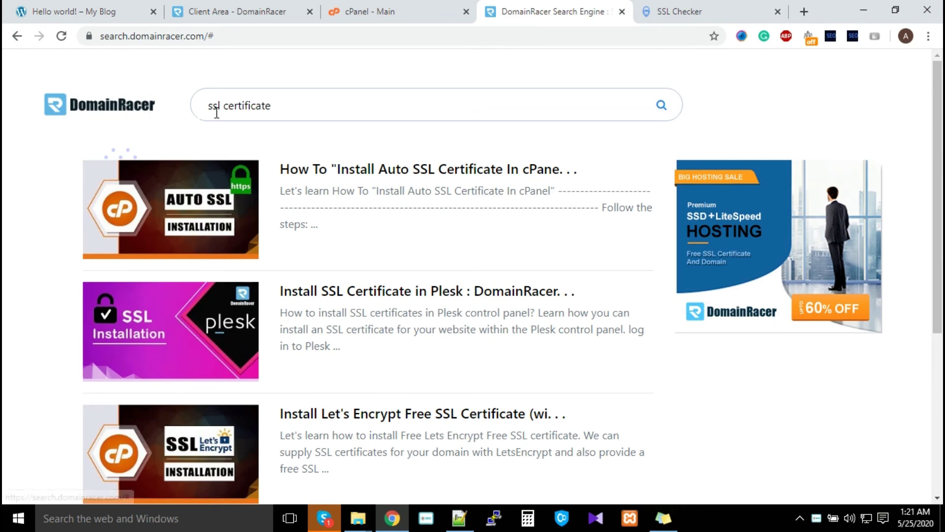
{"action": "scroll", "coordinate": [366, 314], "scroll_direction": "down", "scroll_amount": 5}
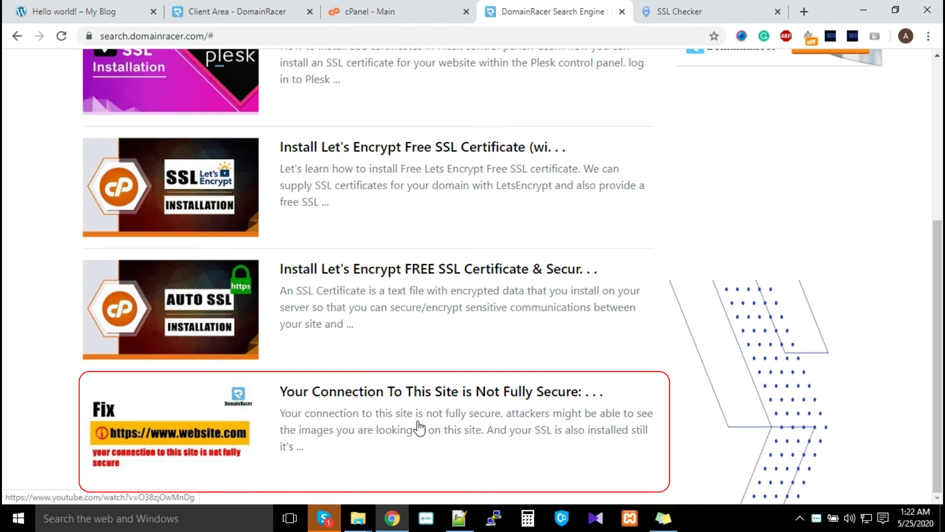
{"action": "scroll", "coordinate": [419, 427], "scroll_direction": "up", "scroll_amount": 3}
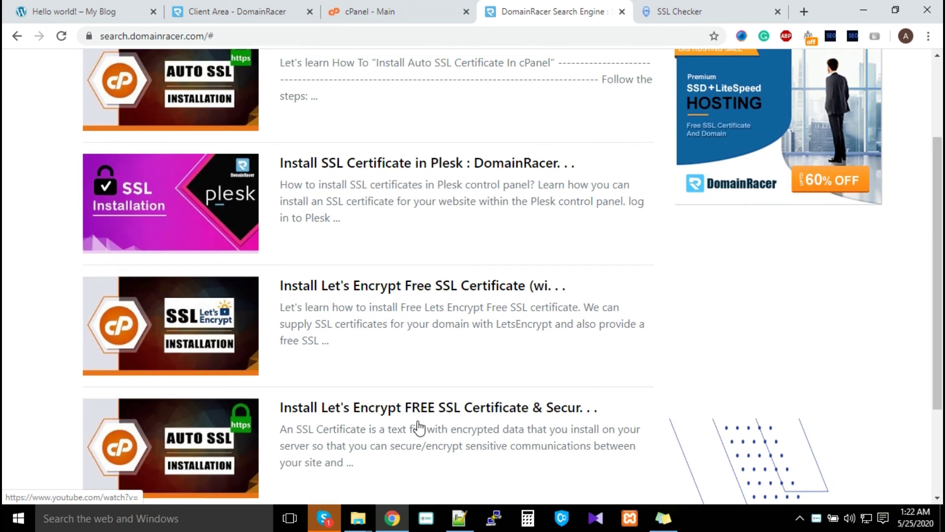
{"action": "scroll", "coordinate": [280, 133], "scroll_direction": "up", "scroll_amount": 2}
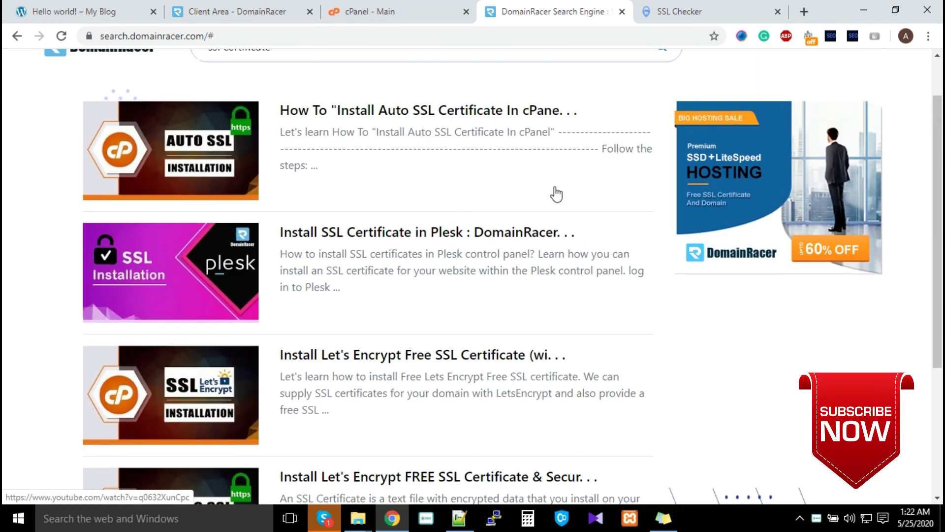
Switch back to the 'Hello world! – My Blog' browser tab.
{"action": "left_click", "coordinate": [107, 15]}
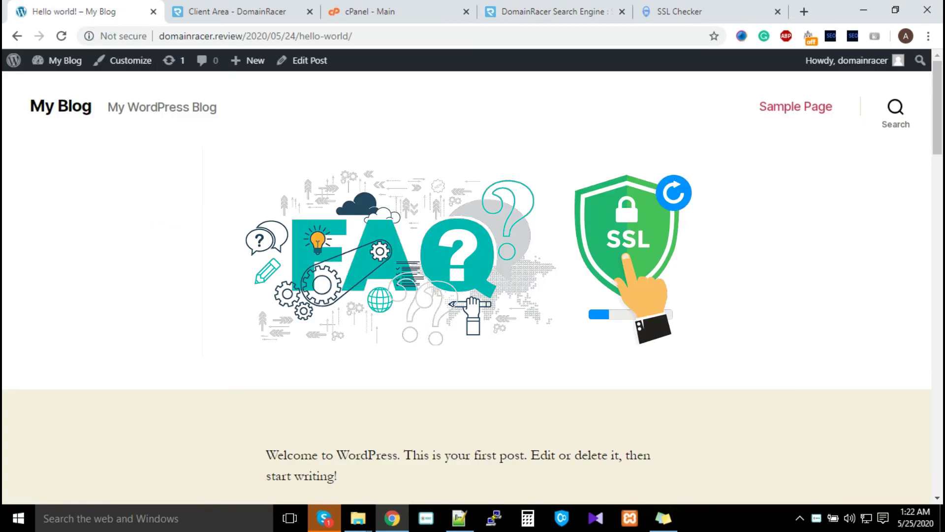